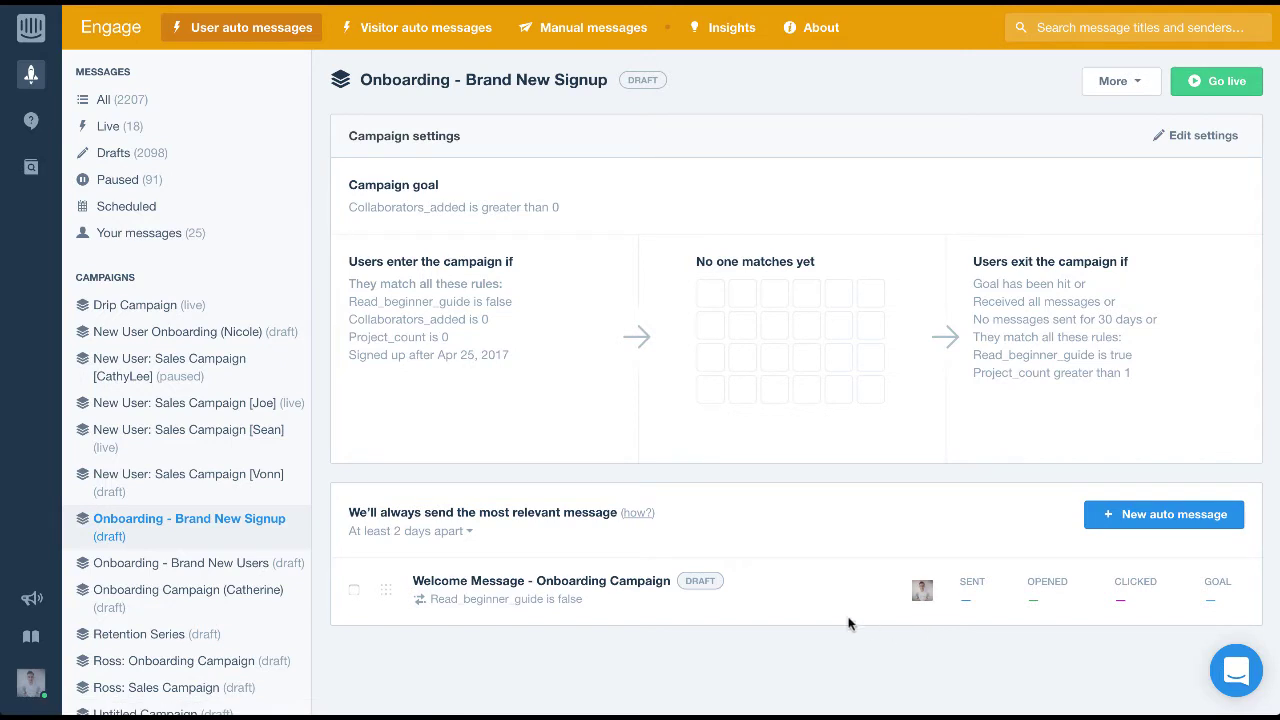
Start a new auto message titled 'Create Project - Onboarding Campaign'.
left_click(1152, 520)
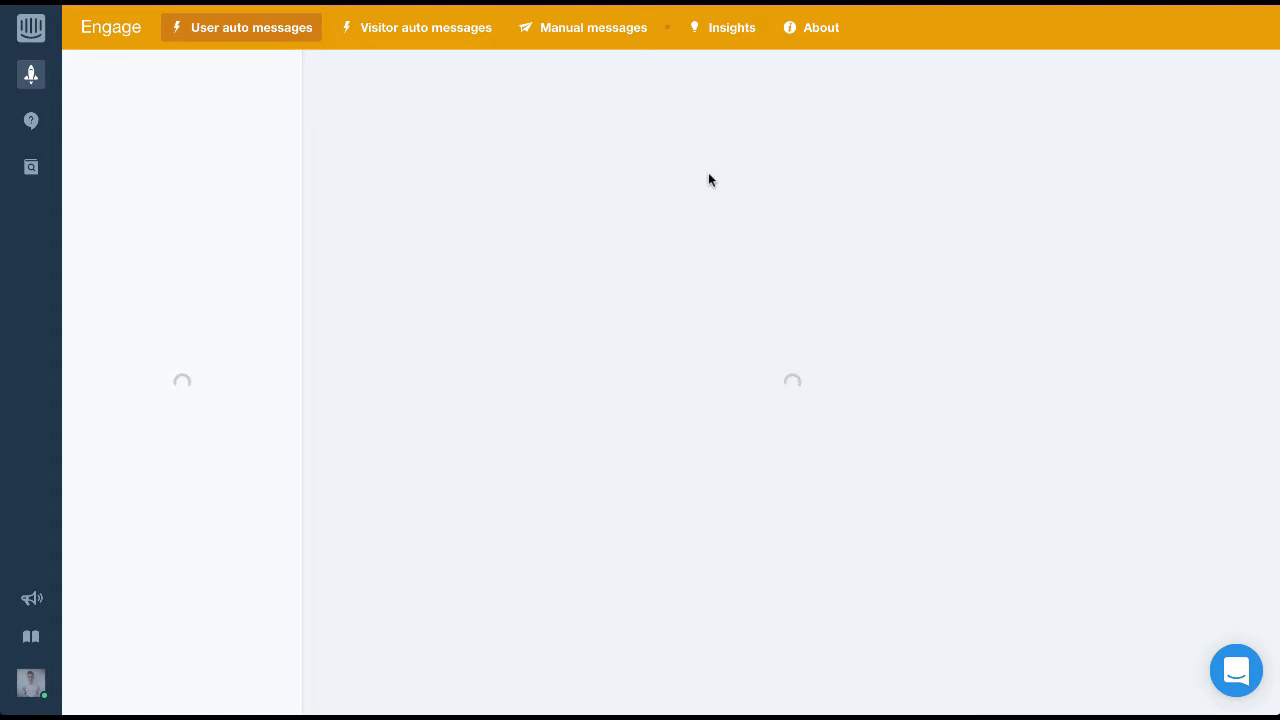
type("C")
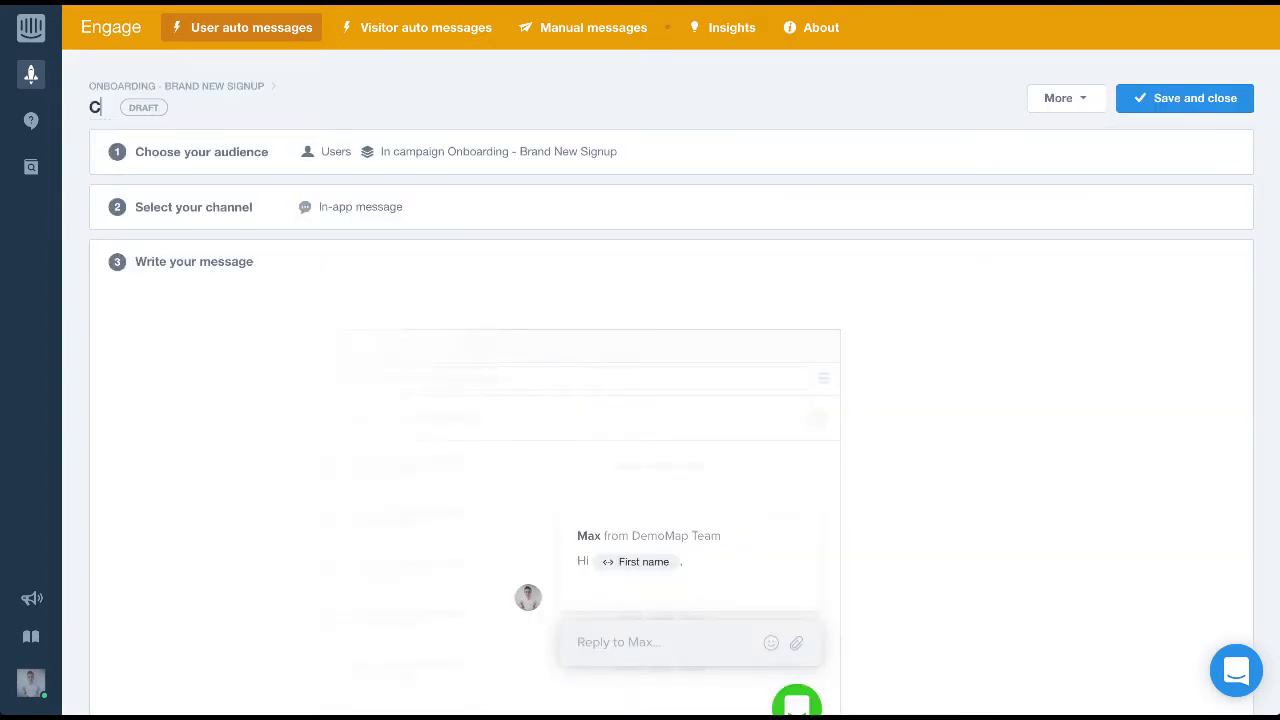
type("reate P")
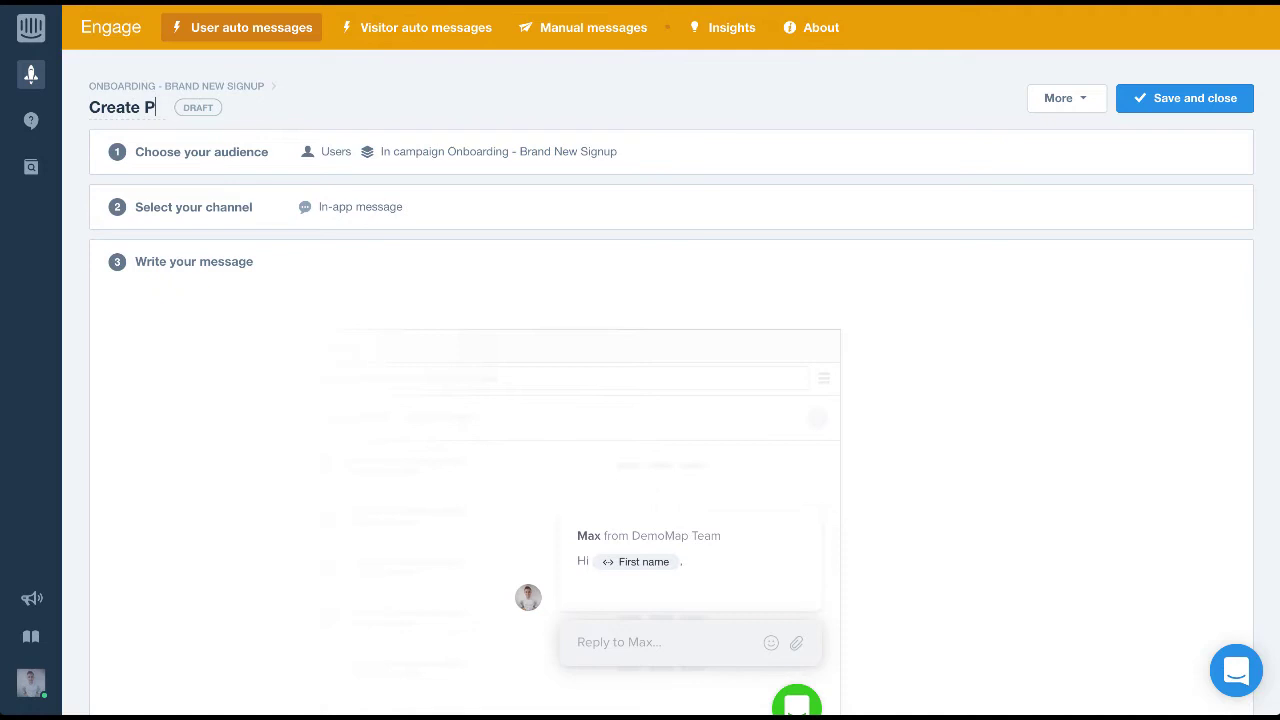
type("roject - On")
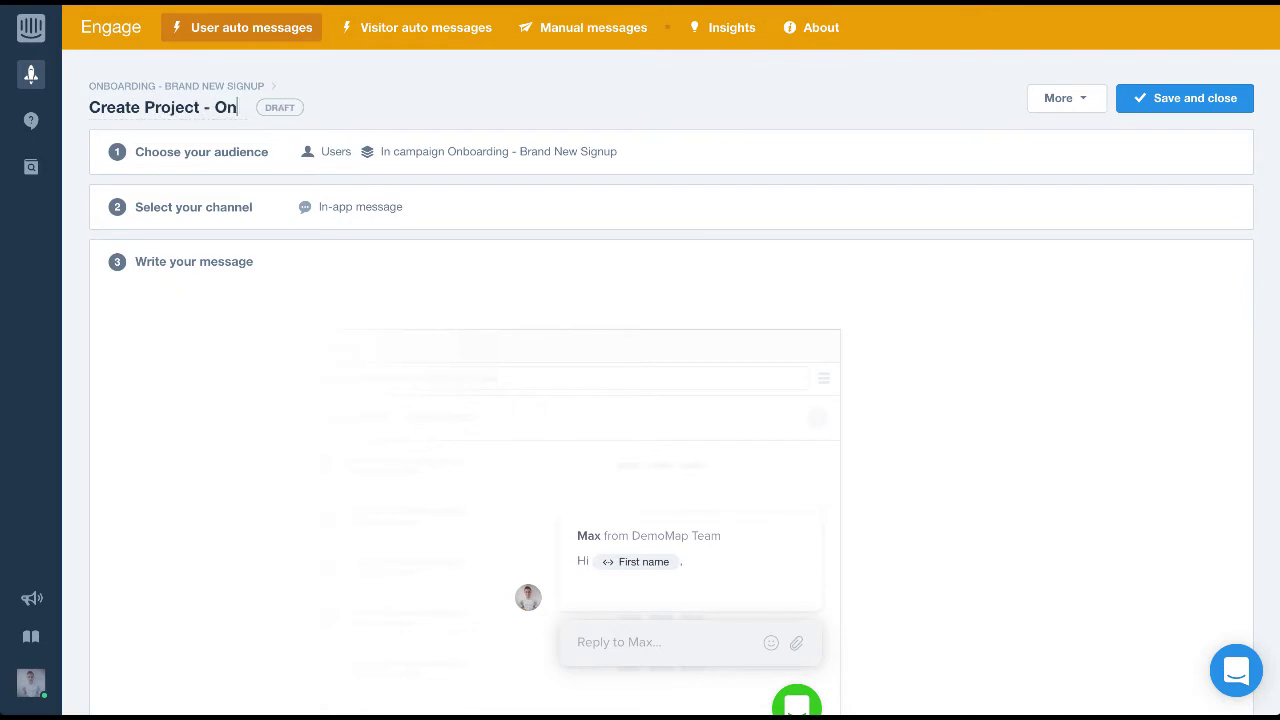
type("boarding Campaign")
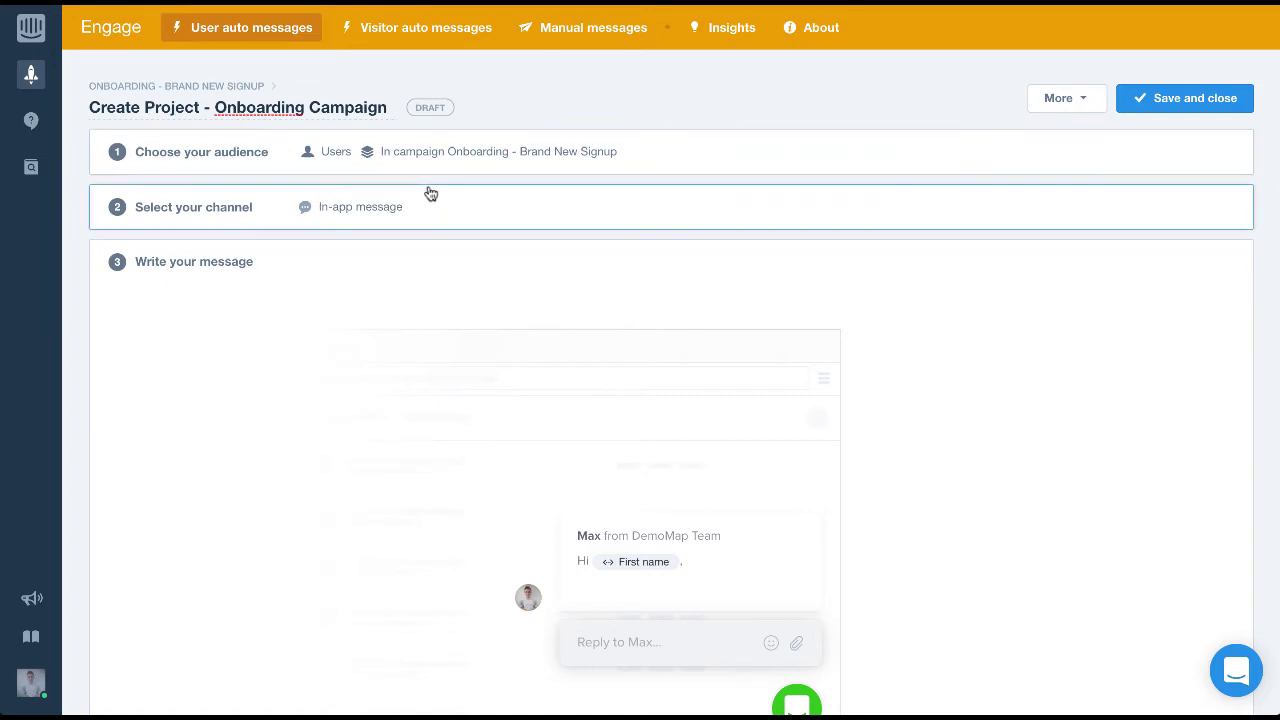
Add an audience rule: opened 'Welcome Message - Onboarding Campaign' is true, then begin a second rule.
left_click(519, 163)
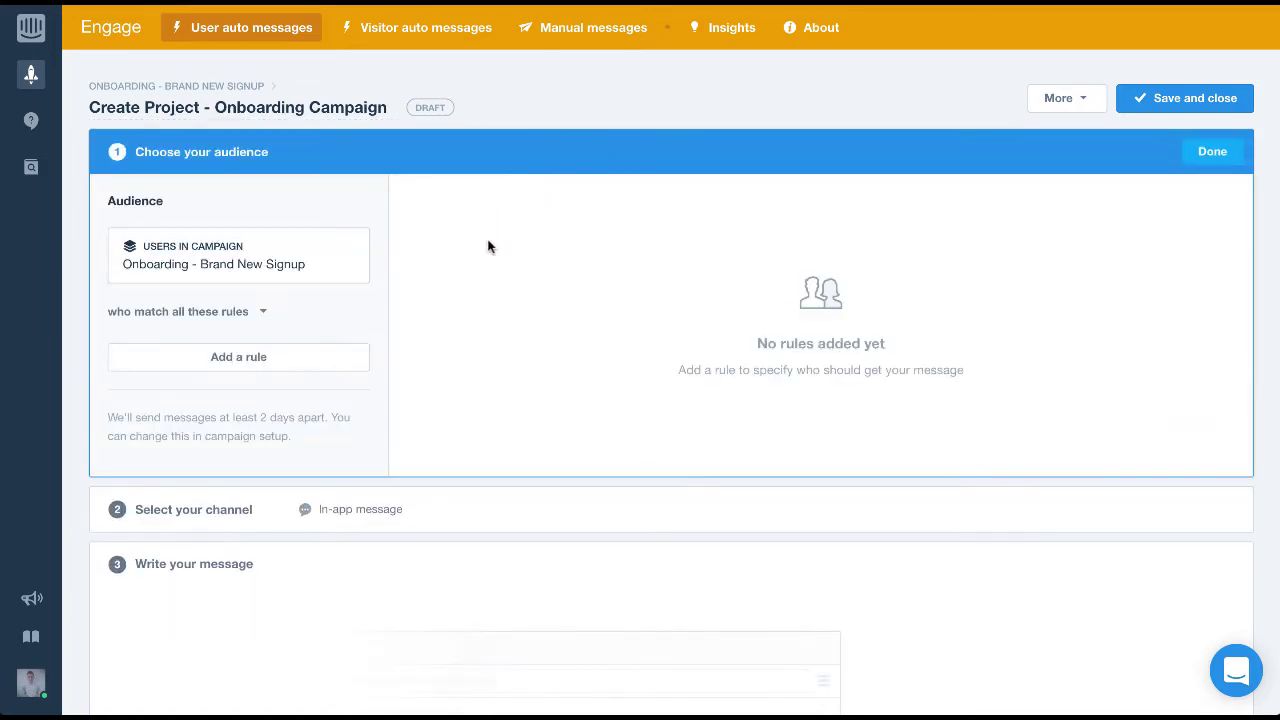
scroll(488, 246, "down", 1)
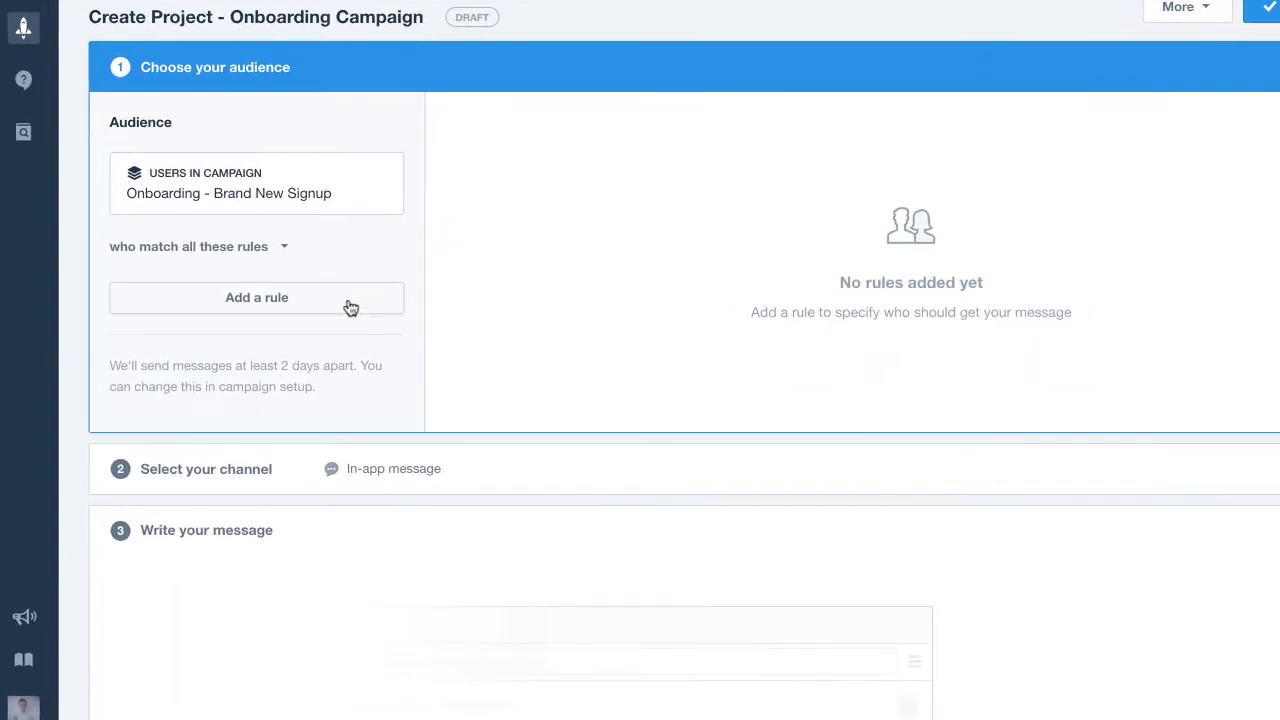
left_click(329, 300)
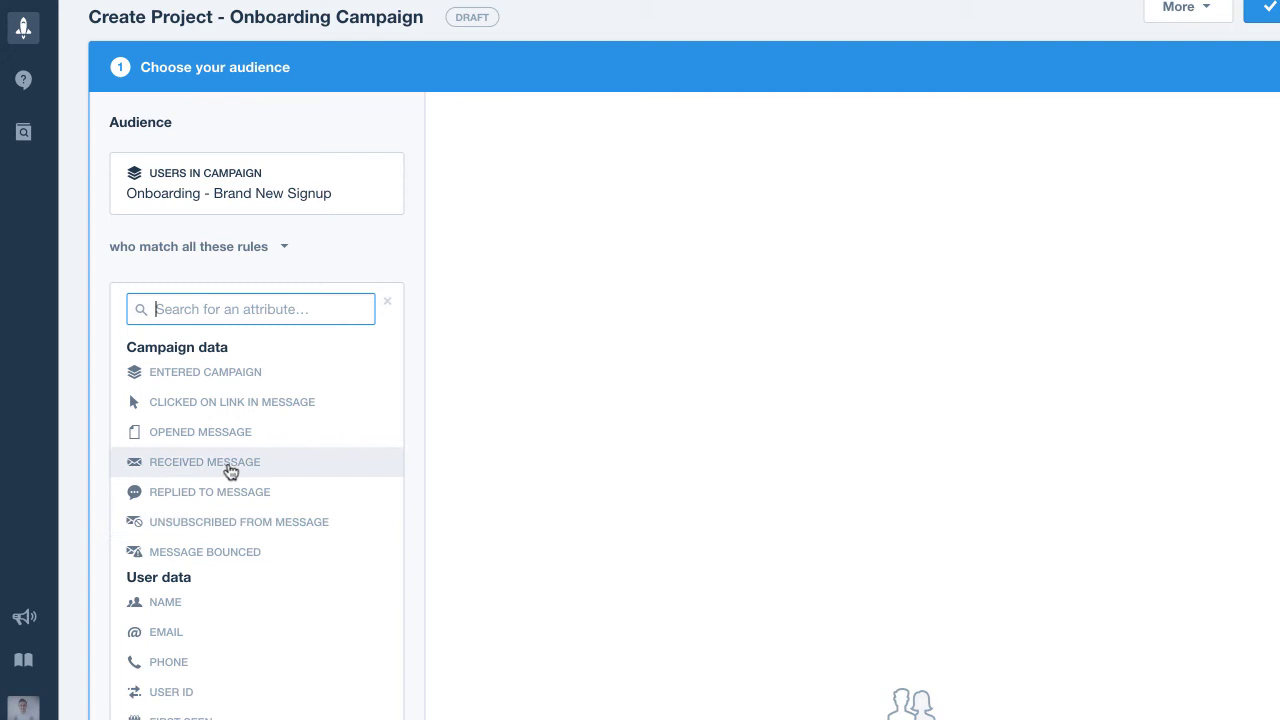
left_click(277, 440)
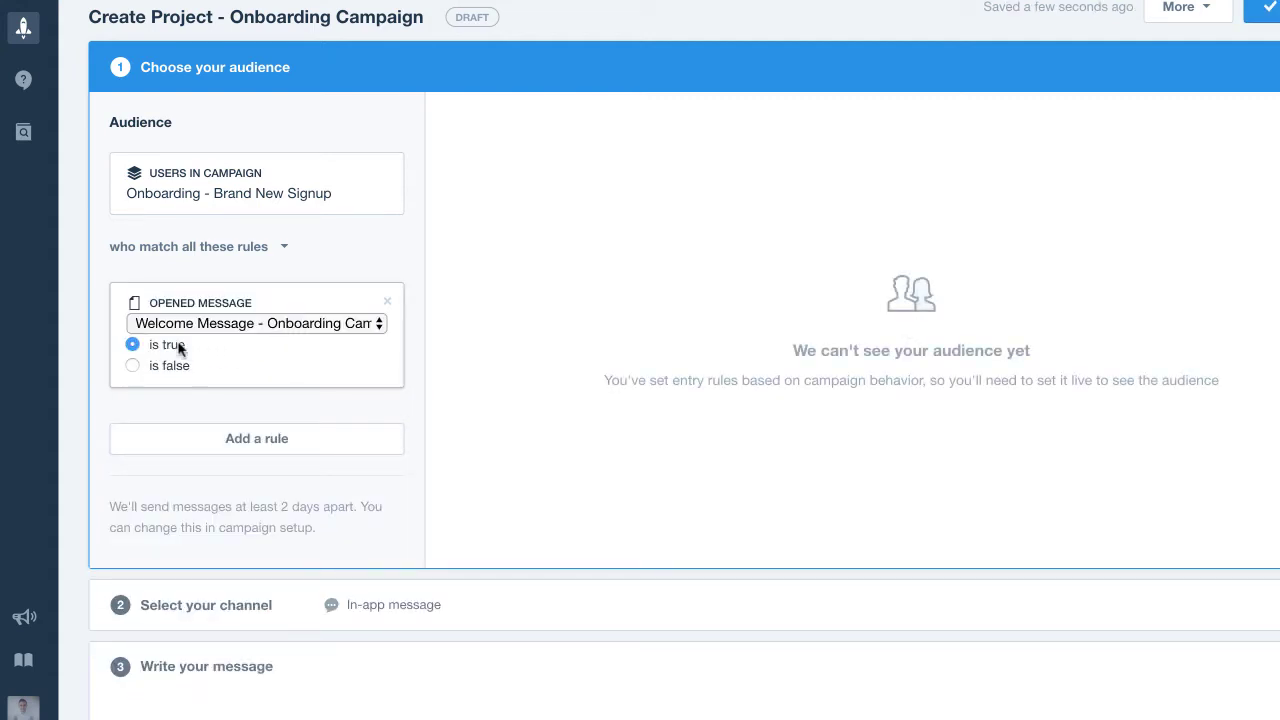
left_click(408, 382)
scroll(432, 281, "up", 1)
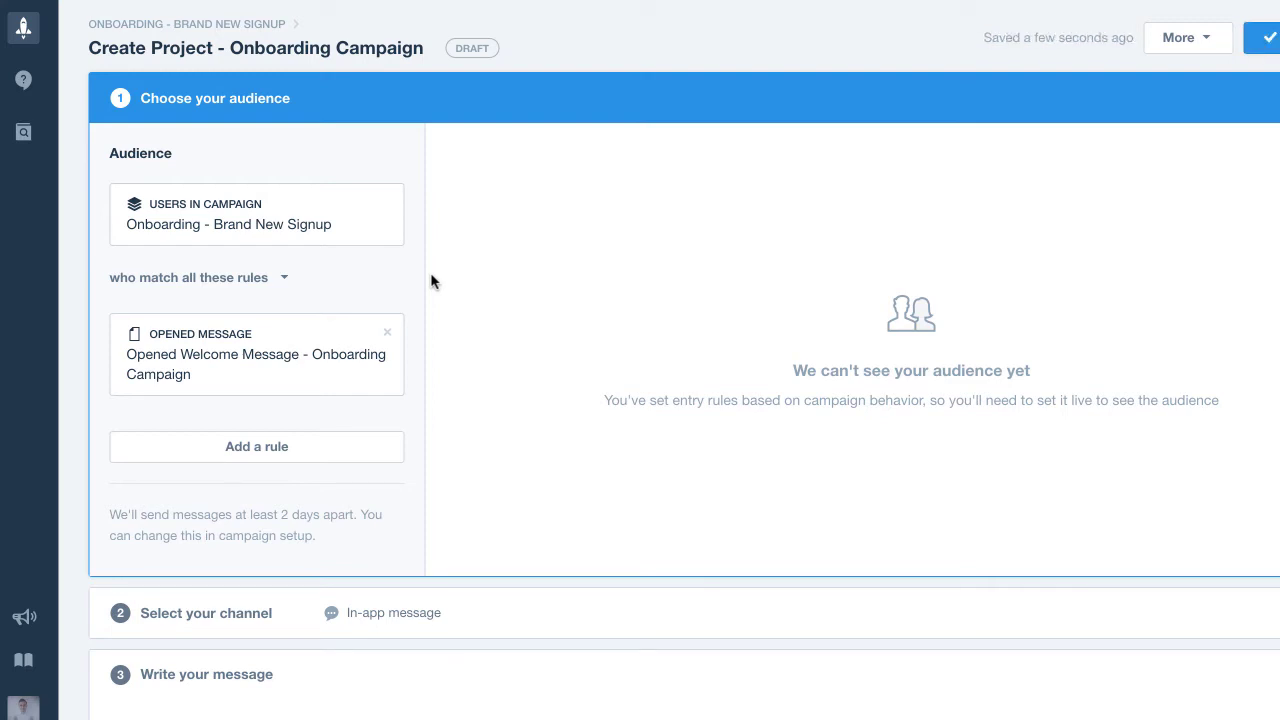
left_click(361, 451)
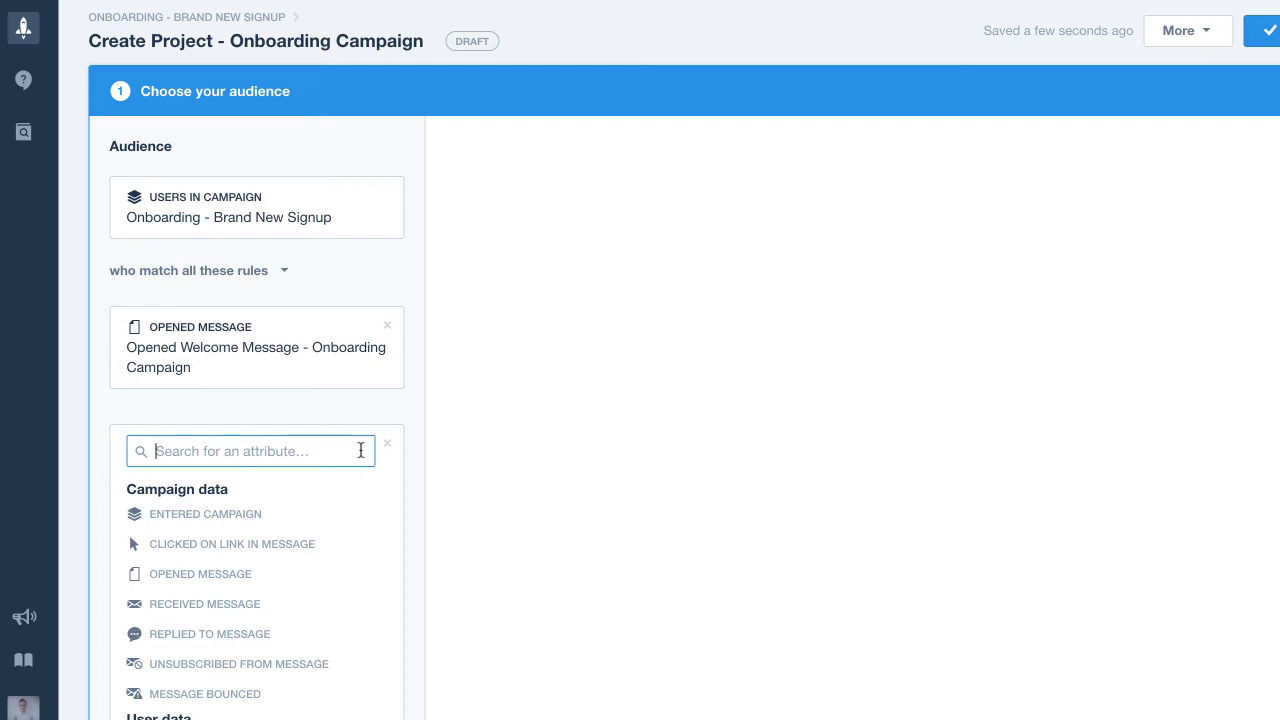
Add a Read_beginner_guide is true rule and make users qualify by matching any rule.
scroll(361, 451, "down", 2)
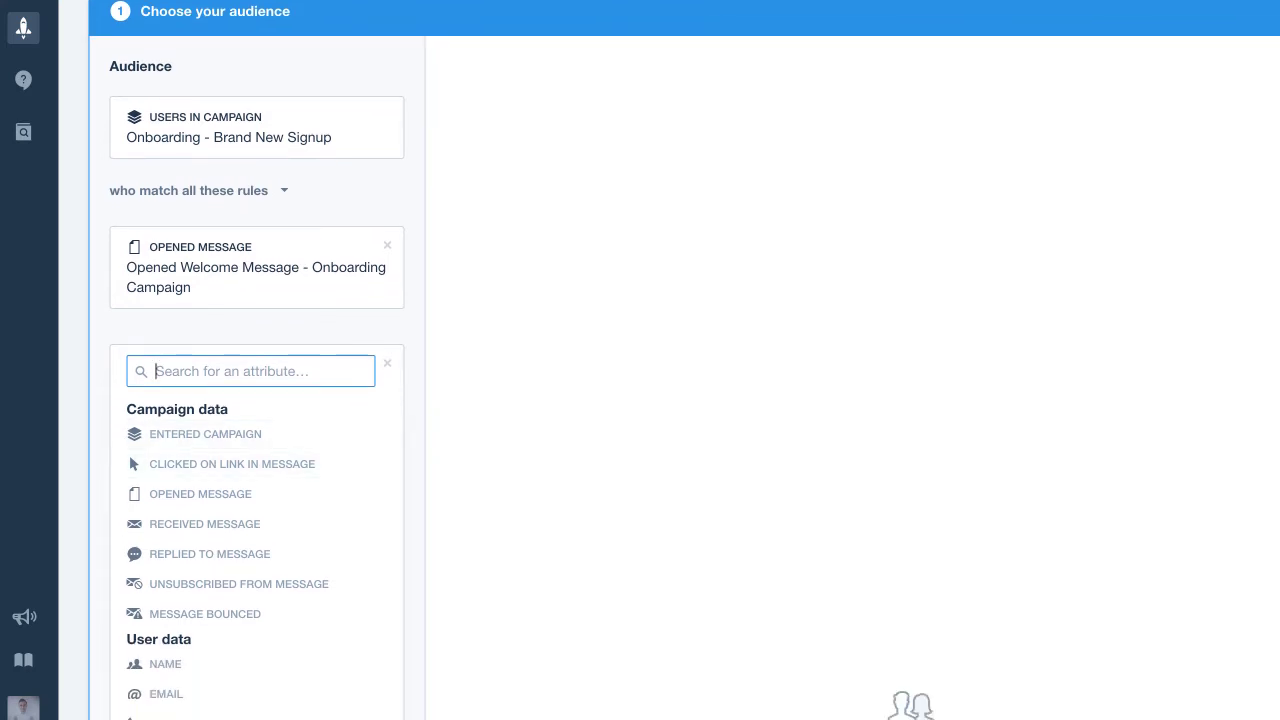
type("read")
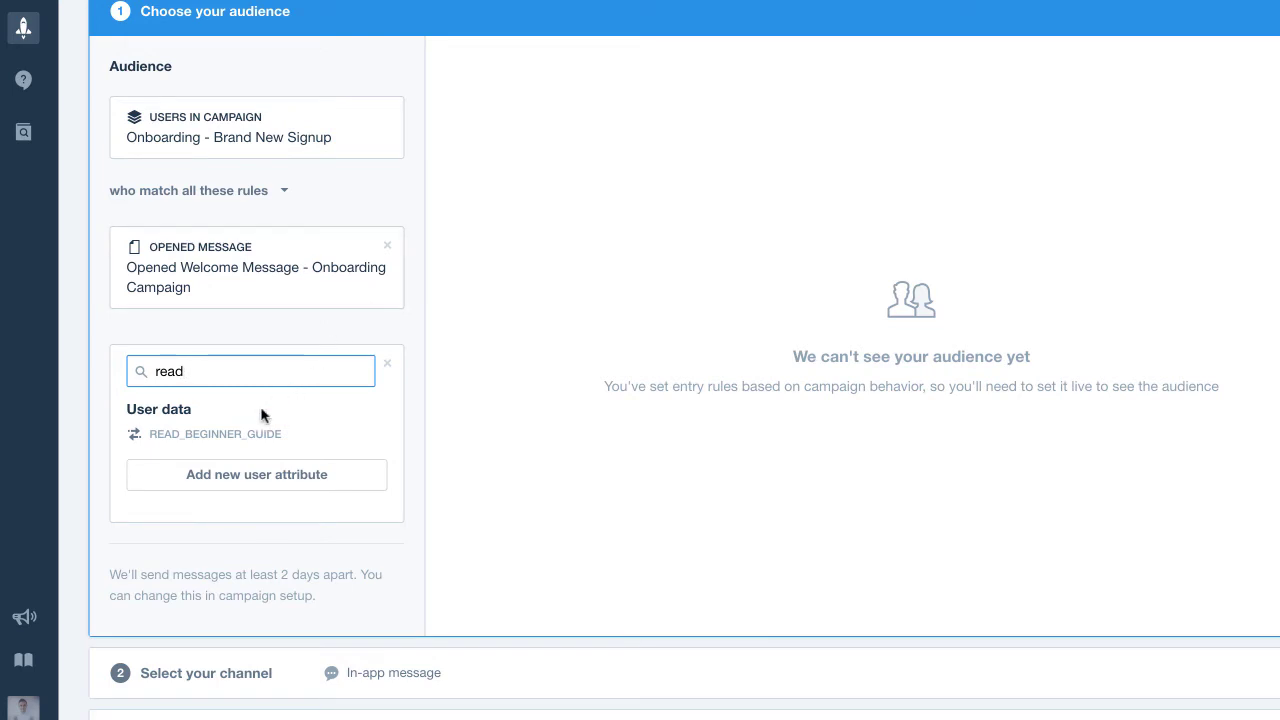
left_click(249, 442)
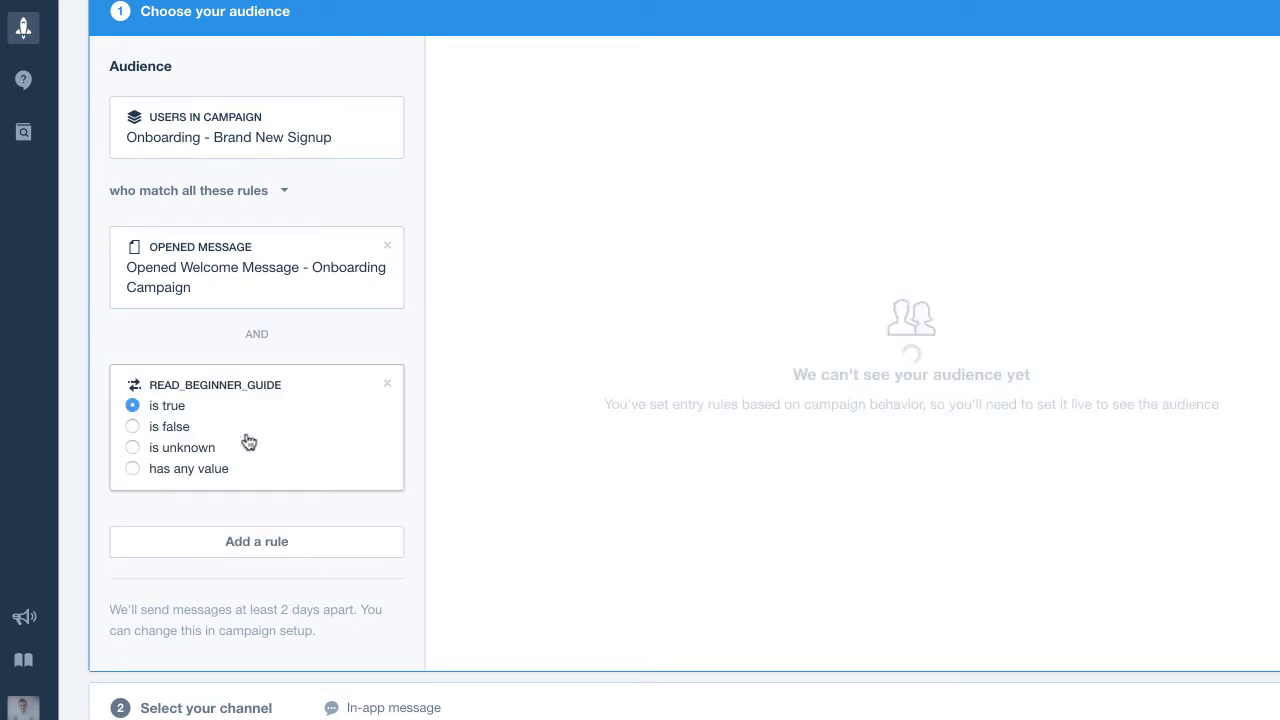
left_click(411, 369)
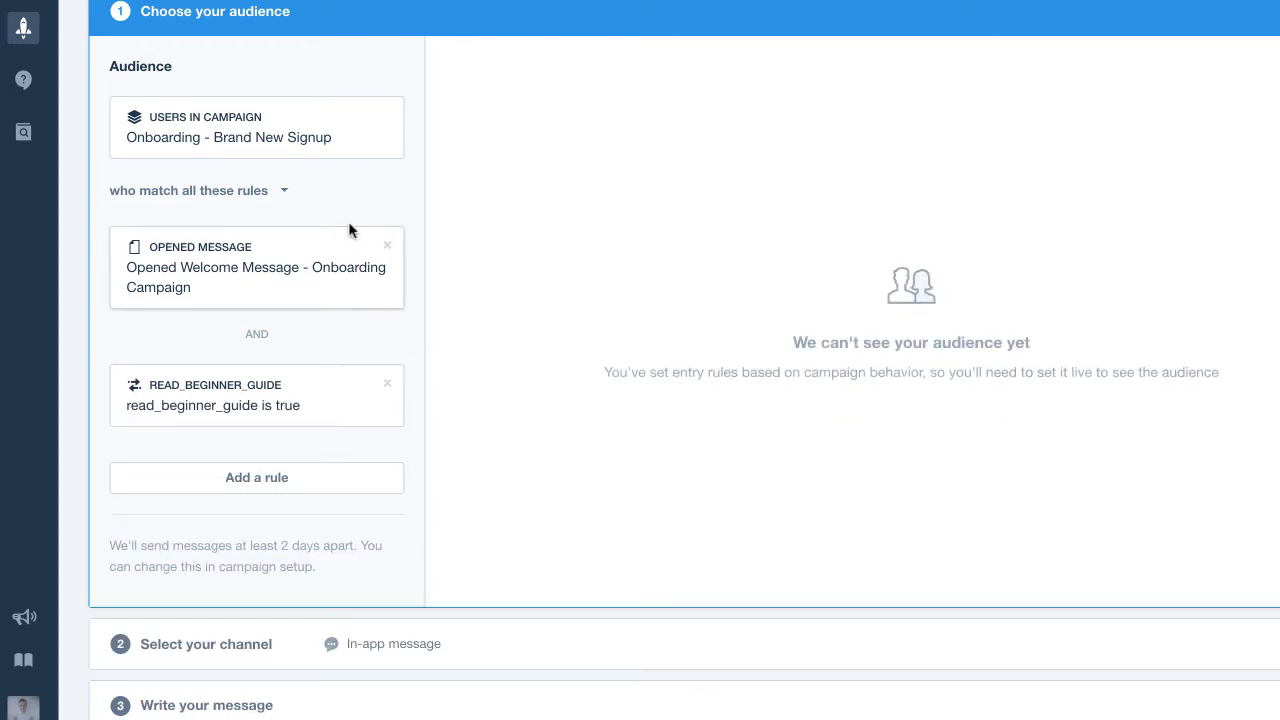
left_click(259, 195)
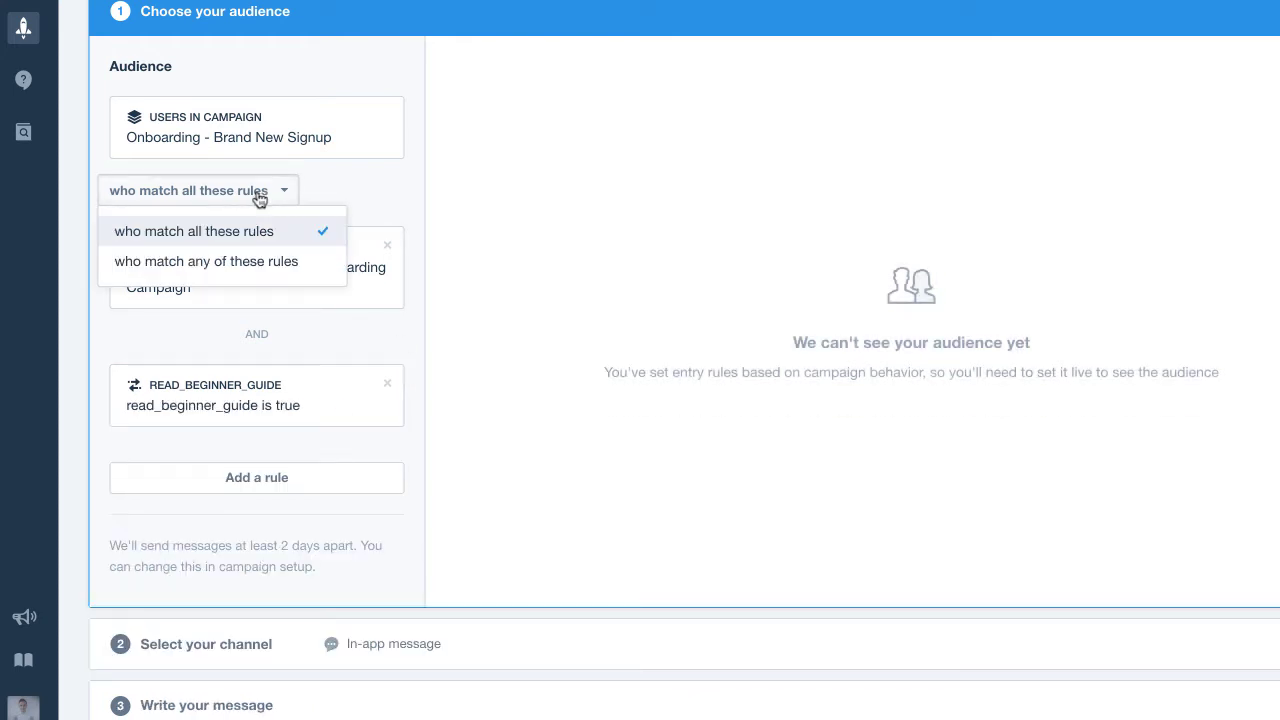
left_click(246, 262)
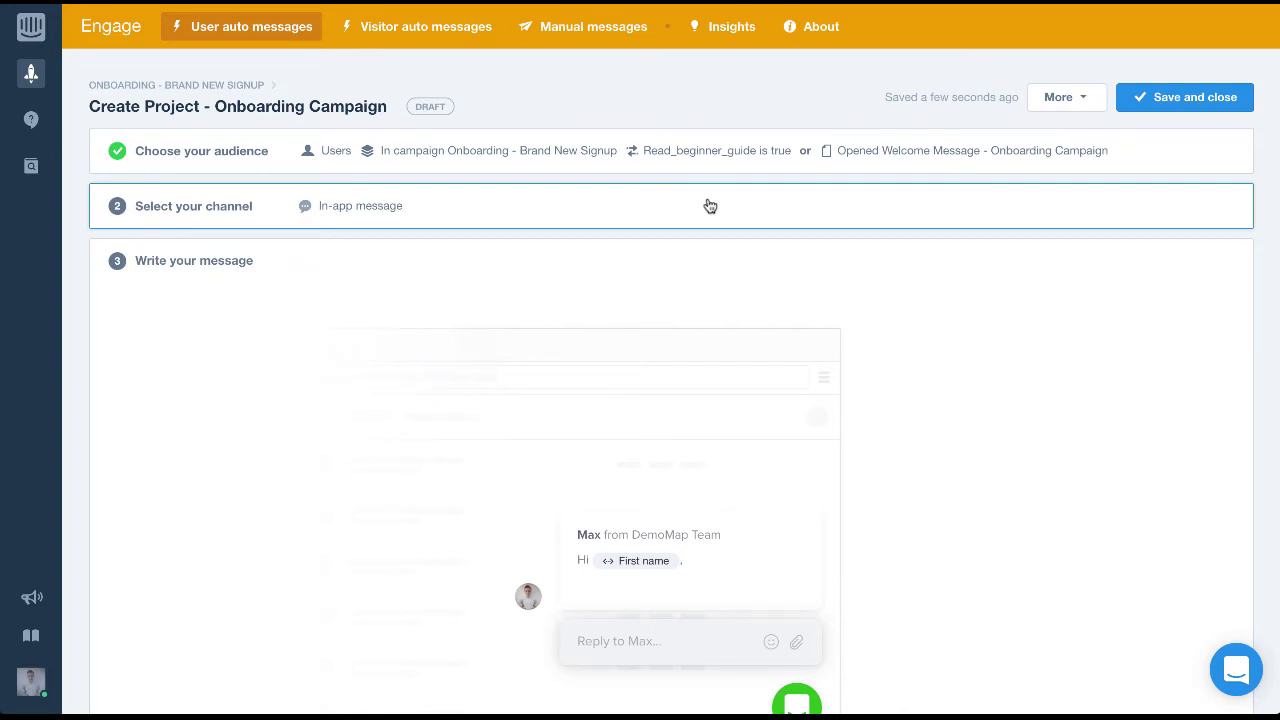
Keep the In-app channel, shown wherever users open the app first.
left_click(709, 205)
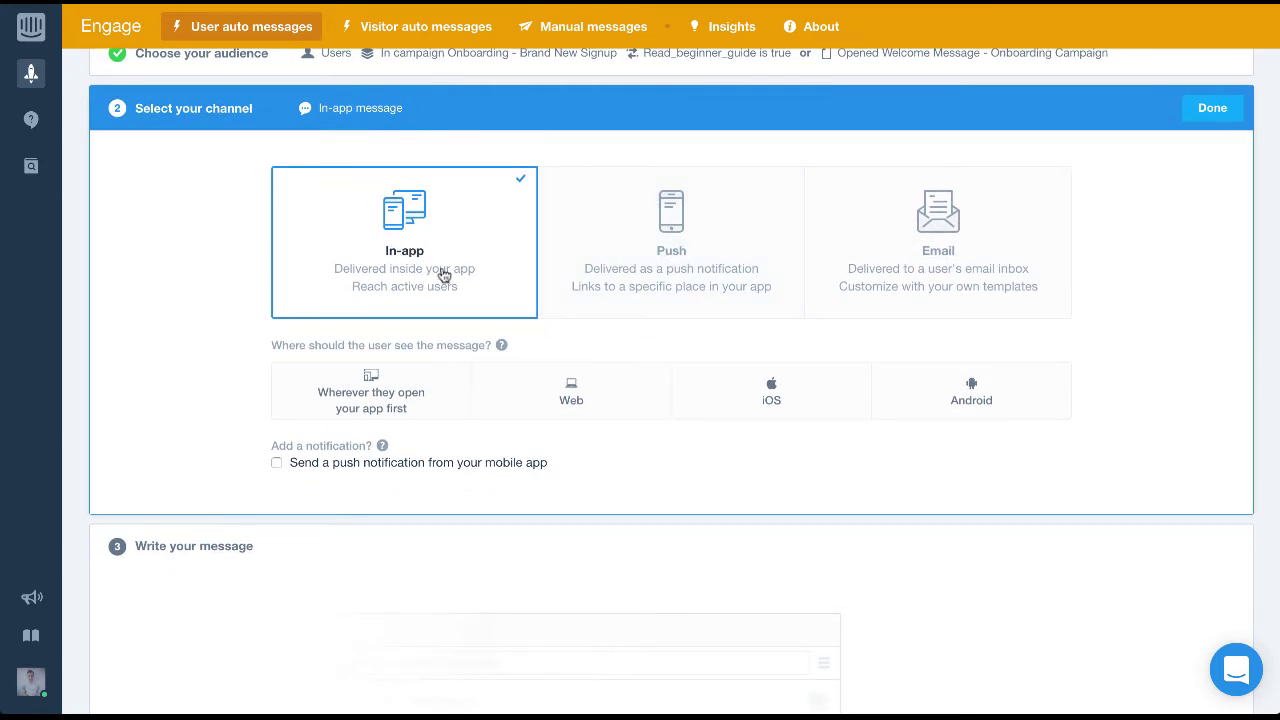
left_click(407, 402)
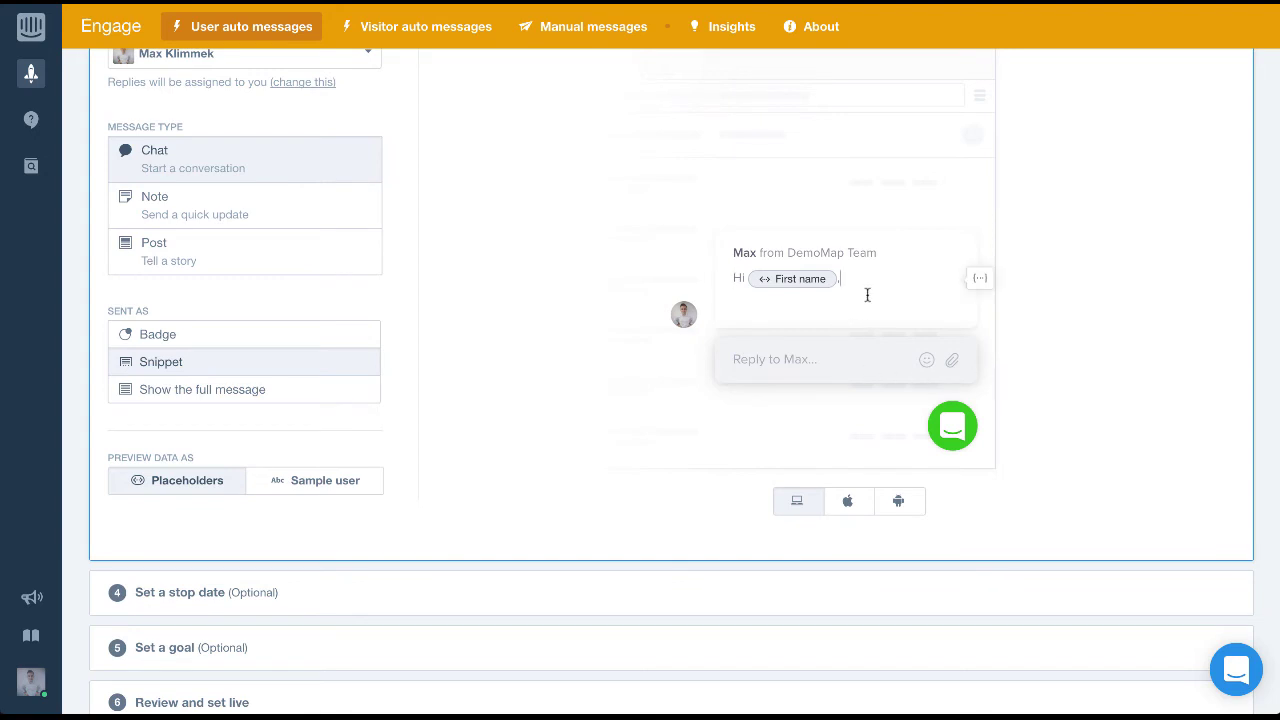
Paste the create-your-first-project sentence and embed the Wistia video below it.
type("Now that you've had a look around, you should take the next step and create your first project.")
key("Return")
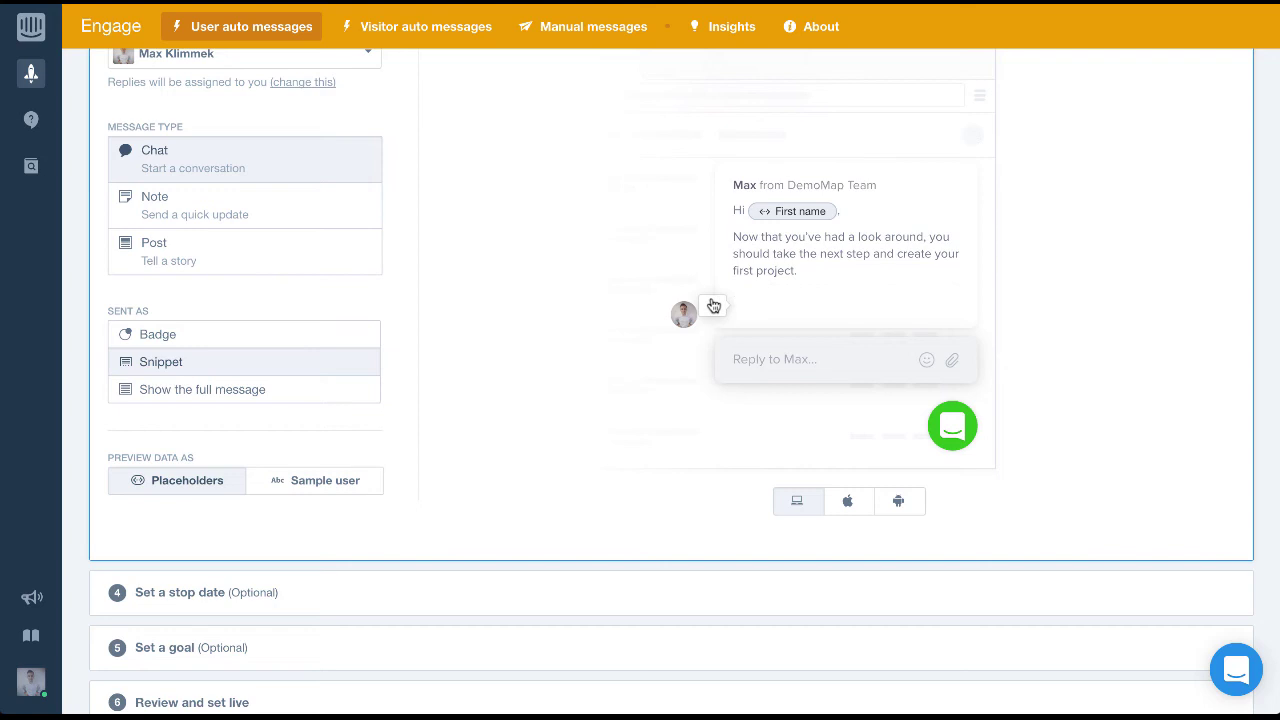
left_click(710, 301)
left_click(709, 308)
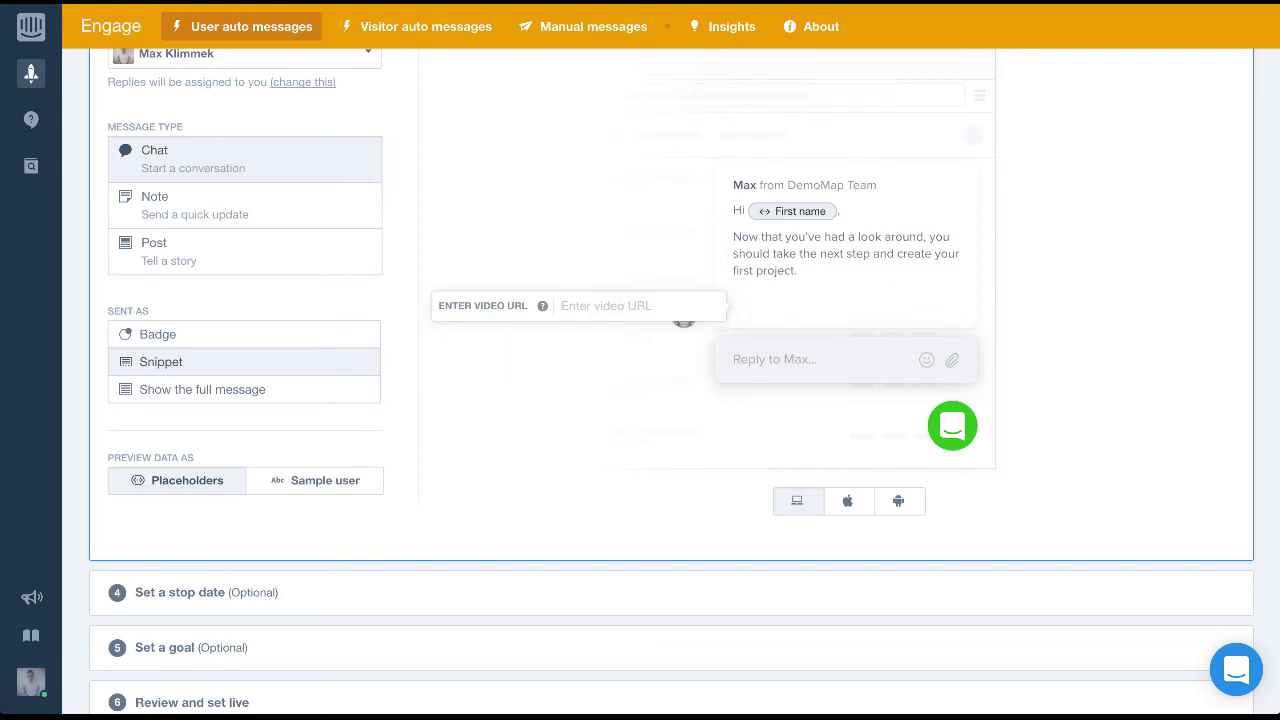
key("ctrl+v")
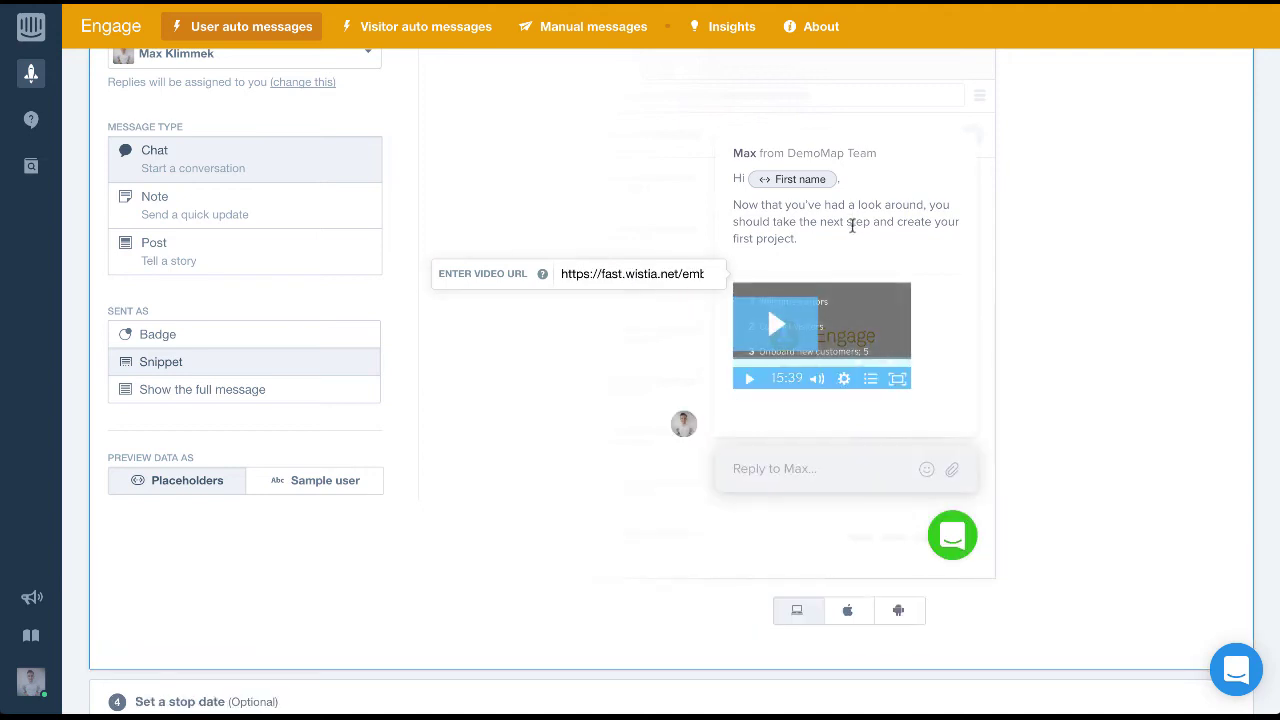
left_click(828, 257)
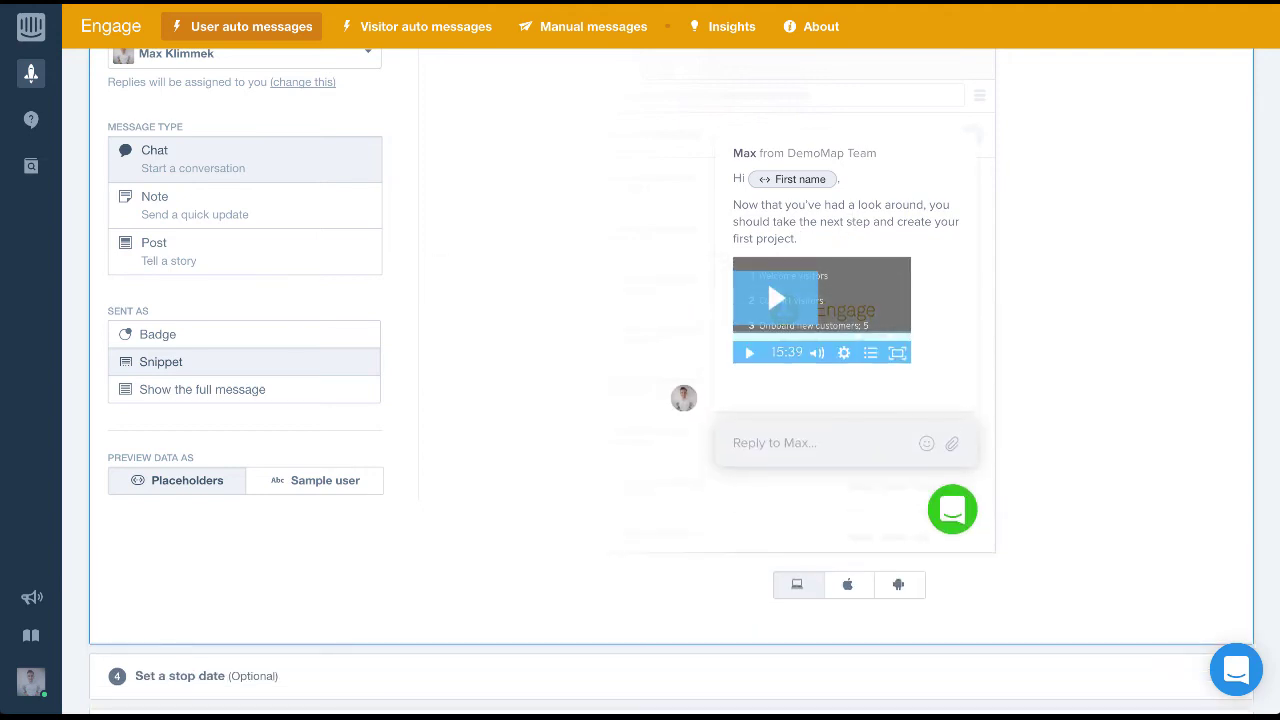
Add a 'Cheers,' sign-off with the sender's name and send the message as a Badge.
mouse_move(713, 272)
left_click(820, 374)
type("Cheers,")
key("Return")
type("Max")
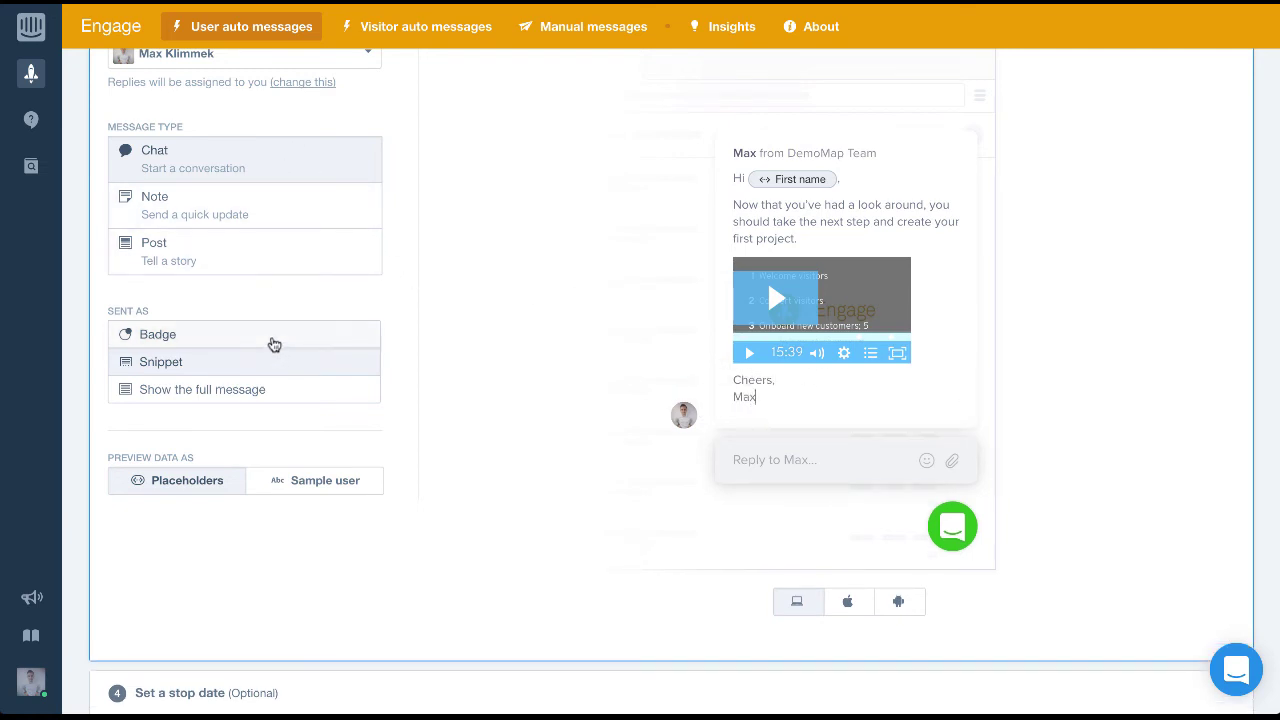
left_click(275, 340)
scroll(433, 346, "down", 1)
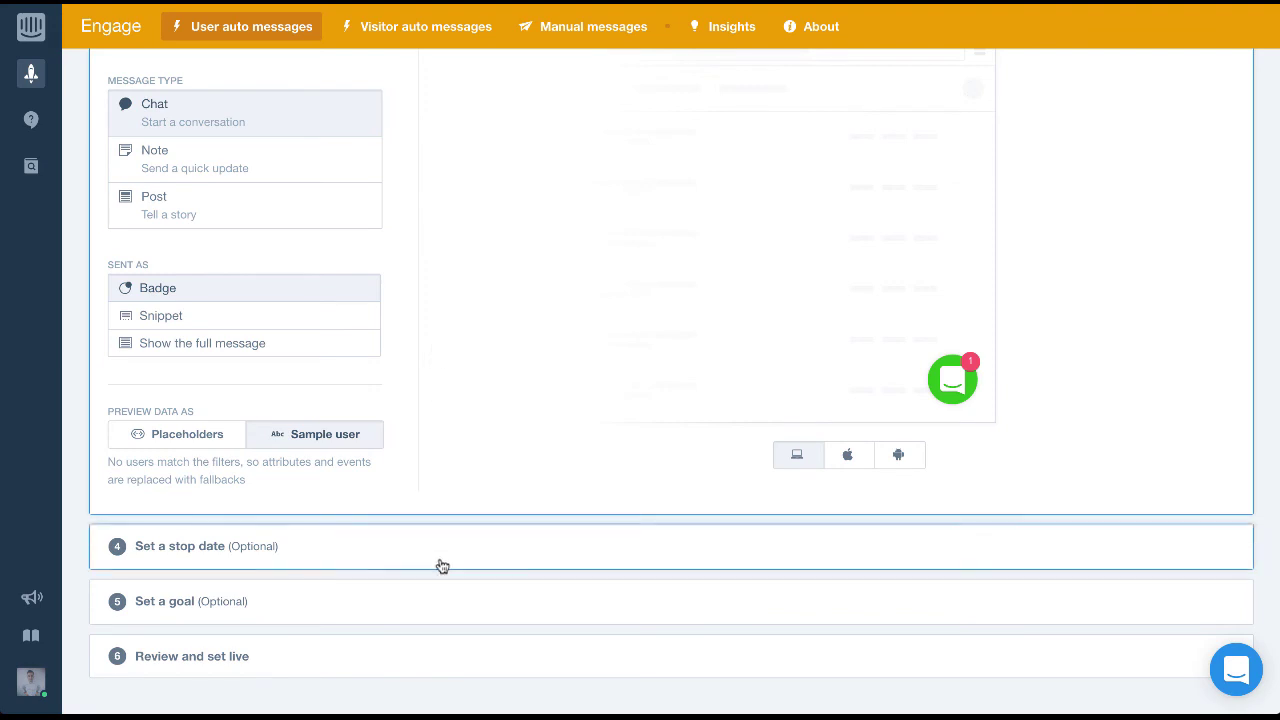
Set the message goal to PROJECT_COUNT is increased, found by searching 'proj'.
left_click(444, 611)
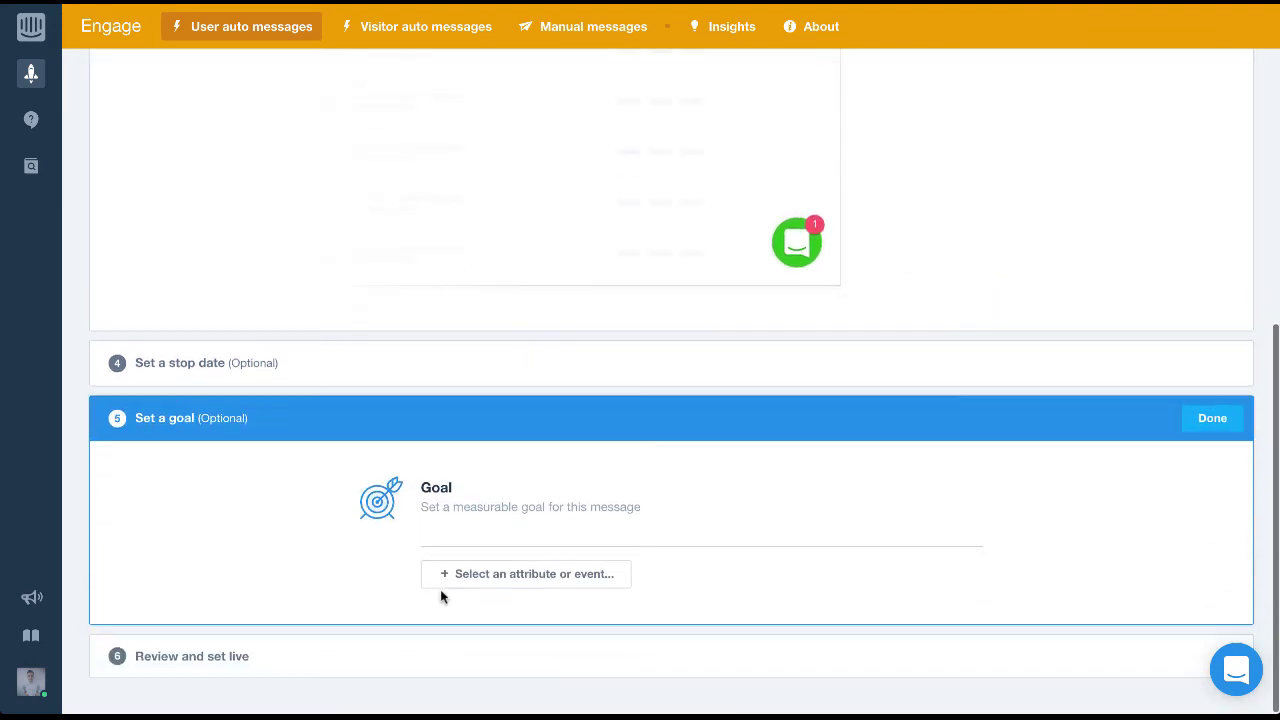
scroll(423, 597, "up", 10)
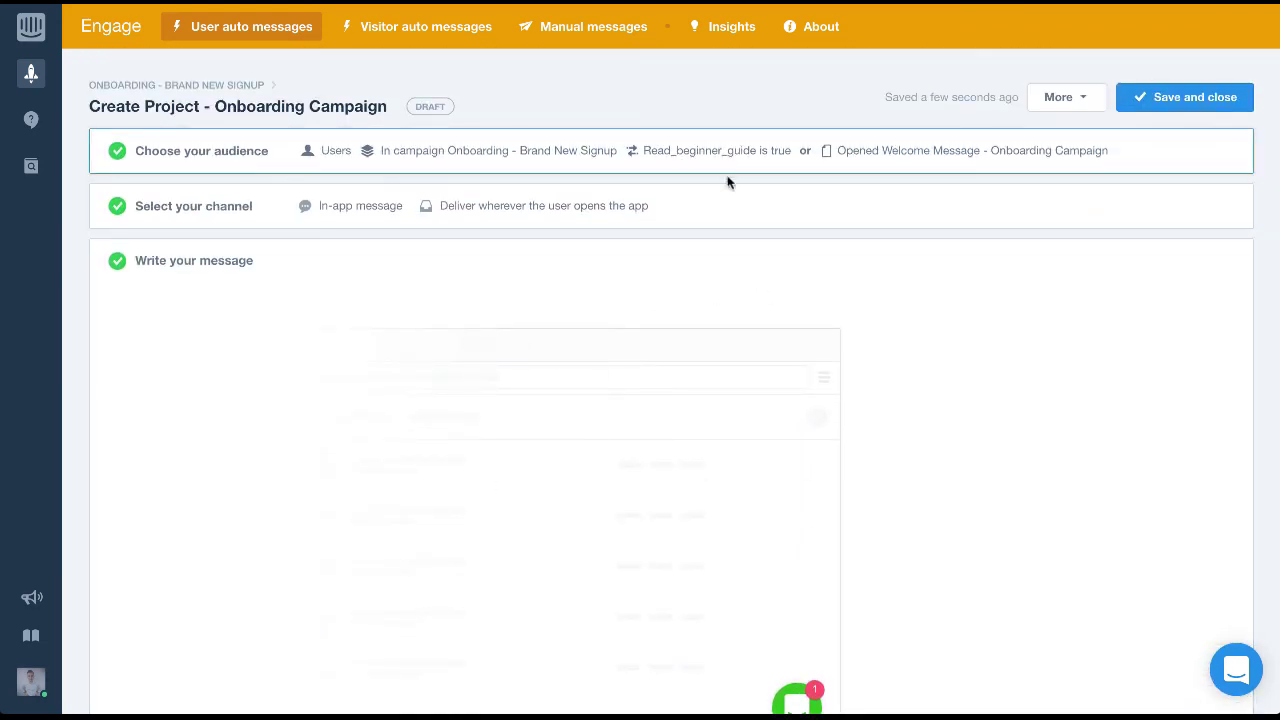
scroll(728, 183, "down", 3)
left_click(571, 606)
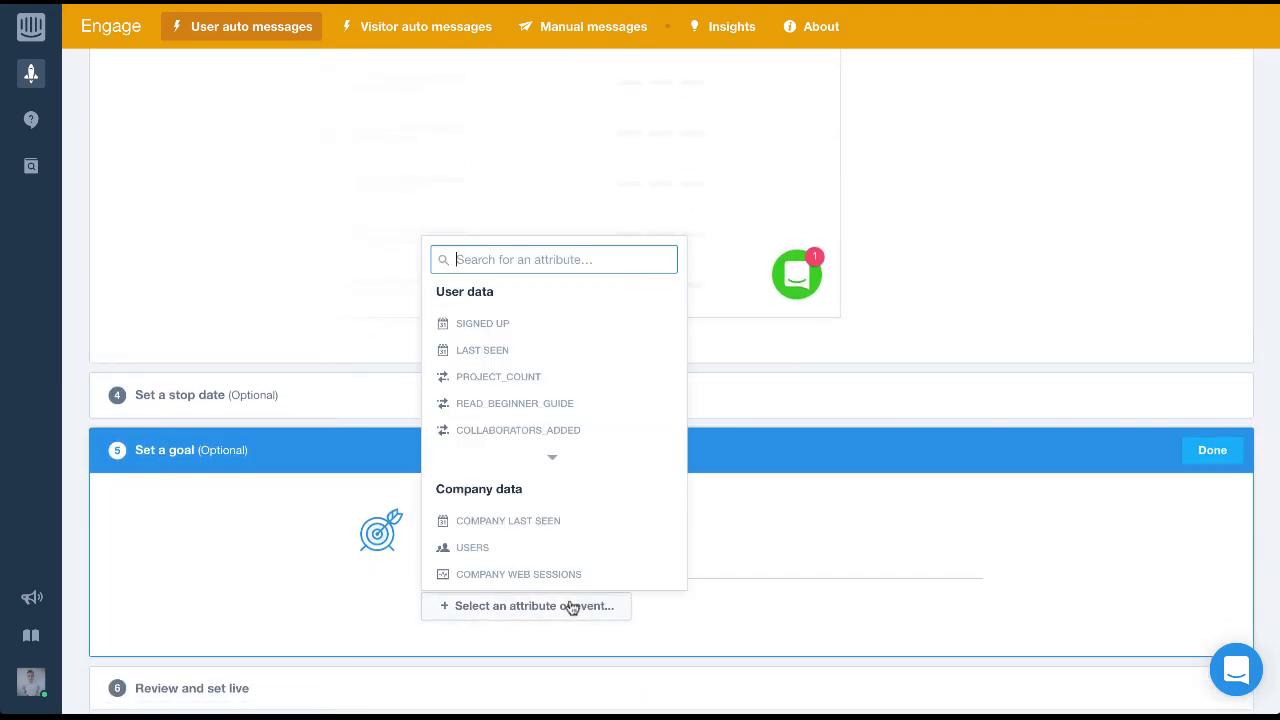
type("proj")
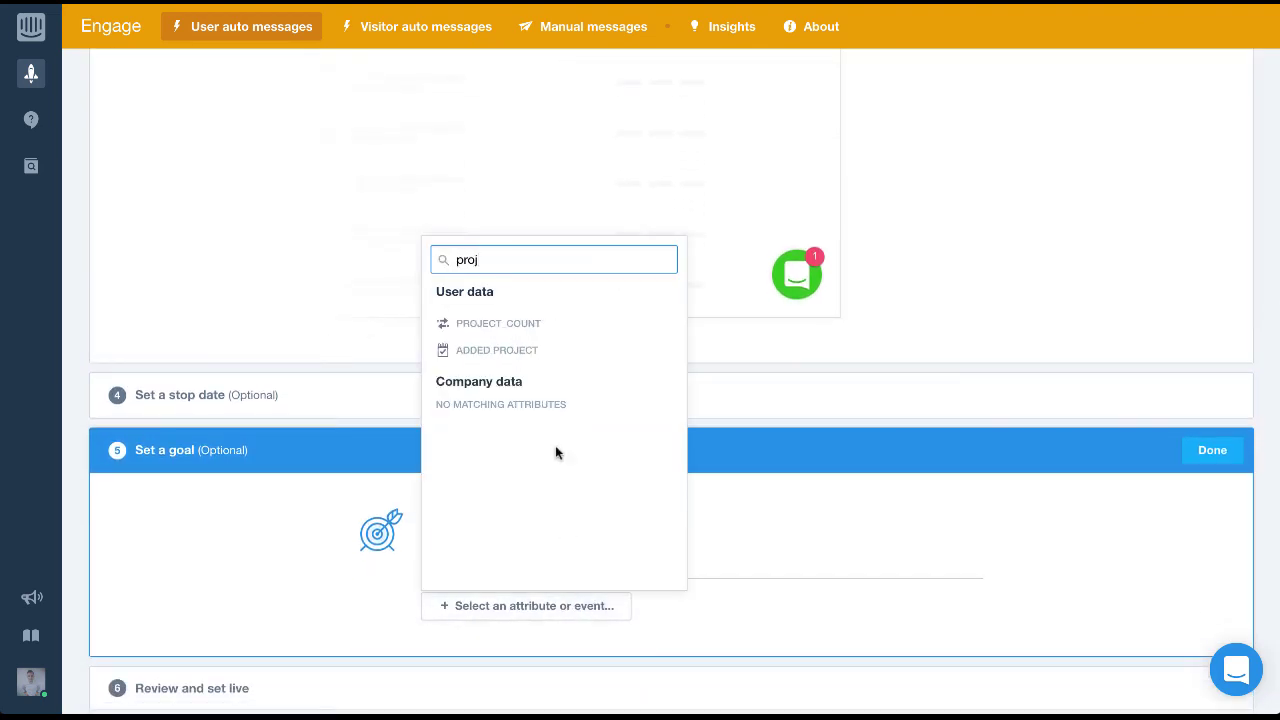
left_click(557, 323)
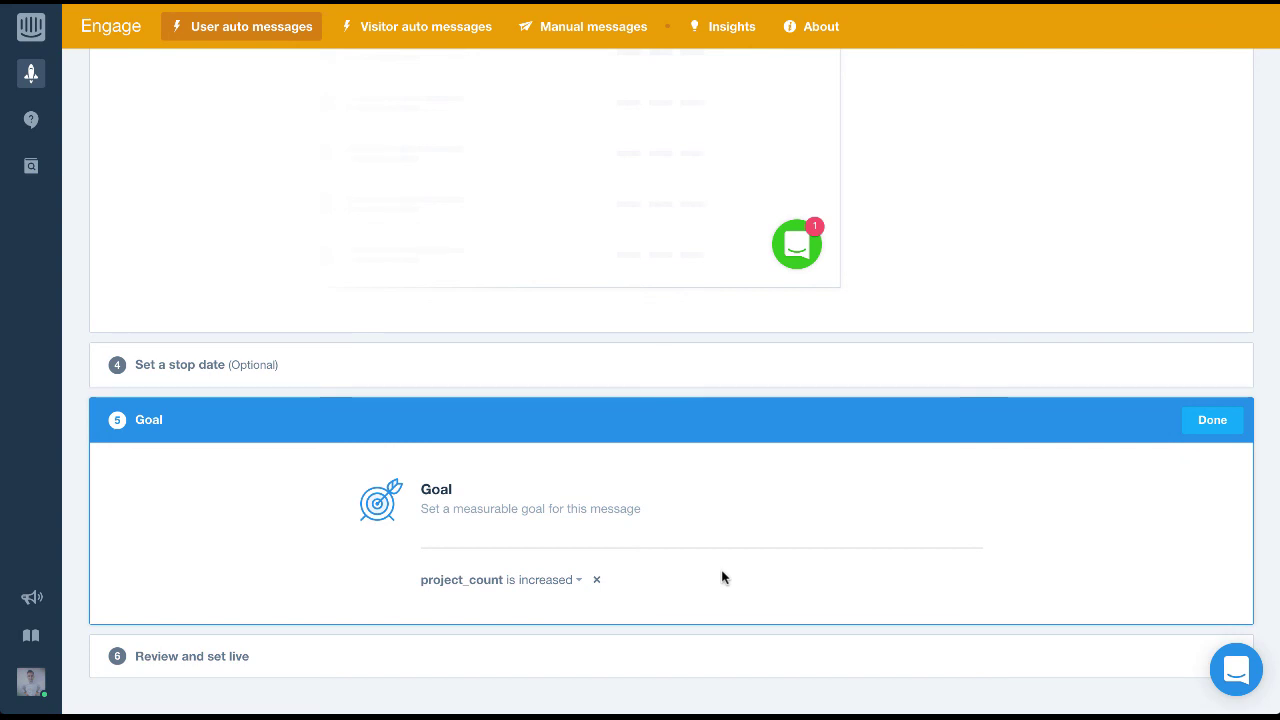
left_click(1211, 420)
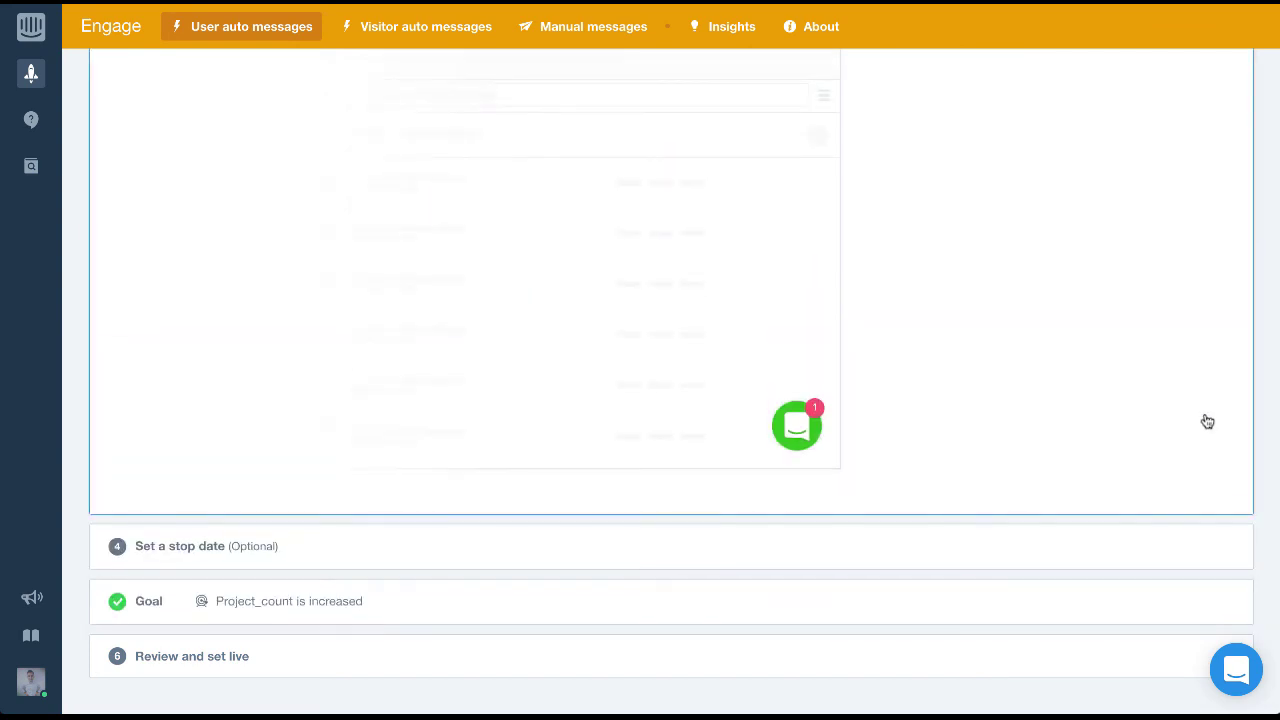
Review the message and save it as a draft with Save and close.
left_click(812, 667)
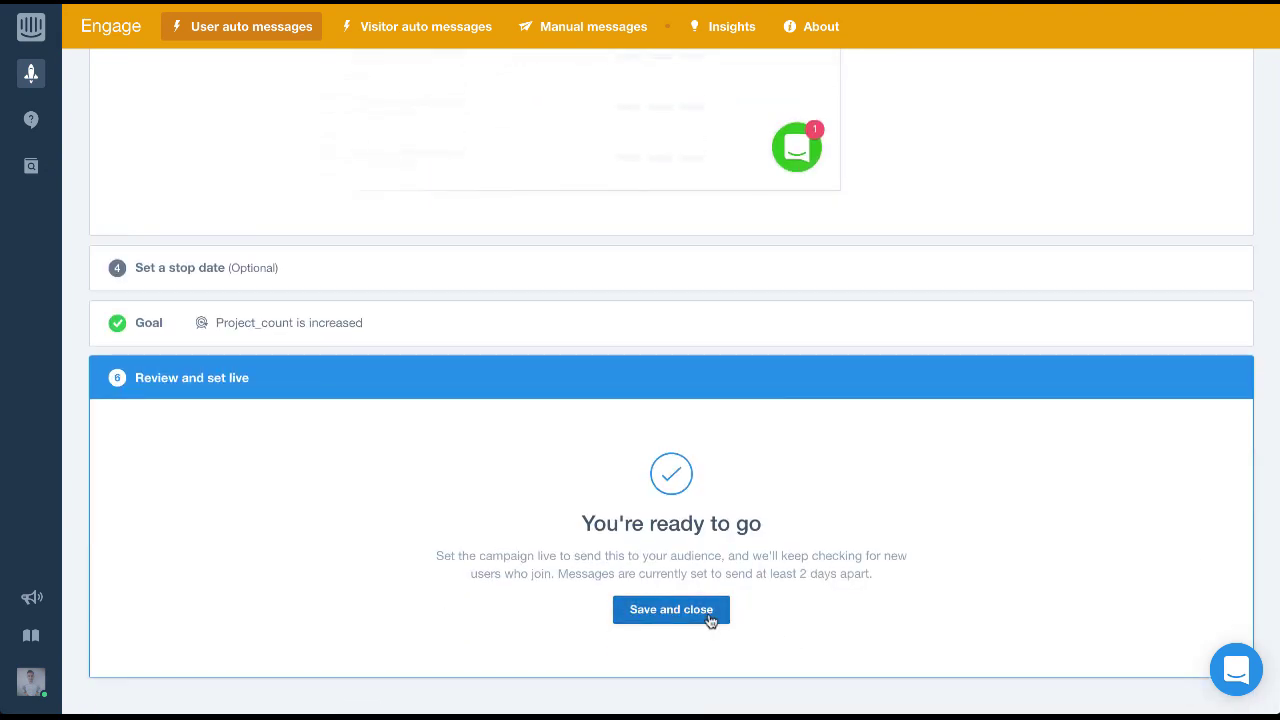
left_click(708, 612)
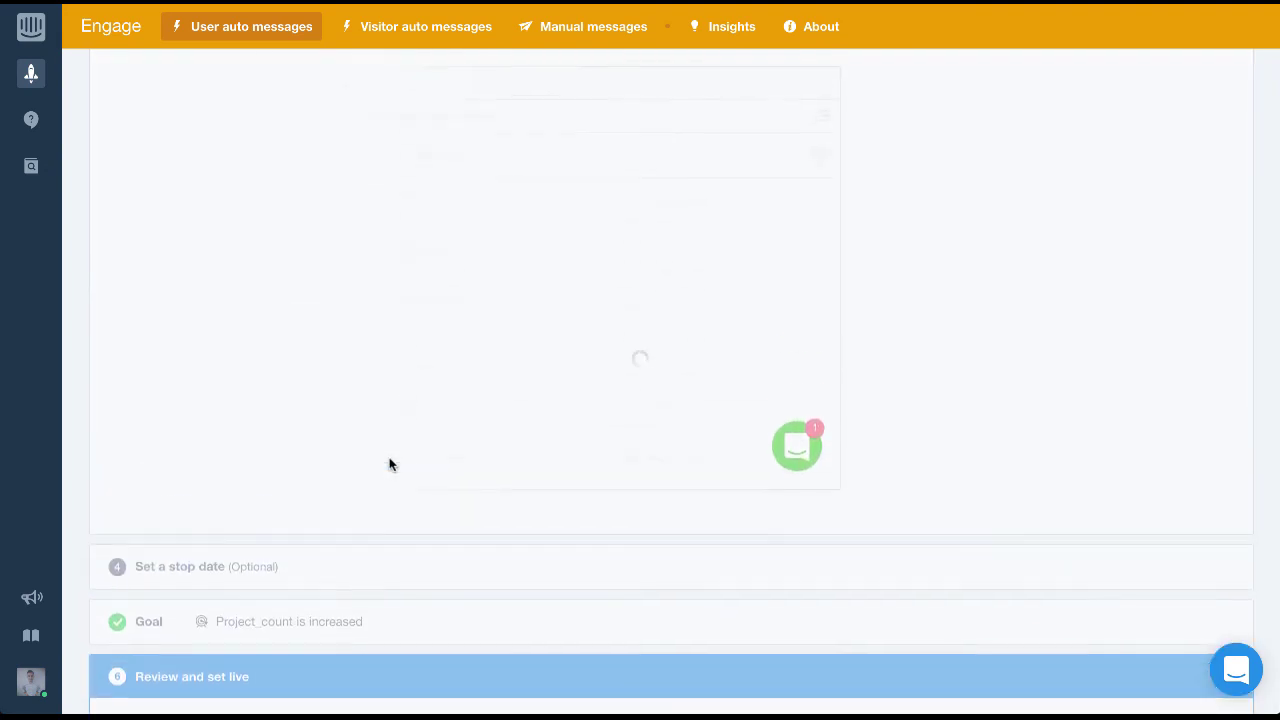